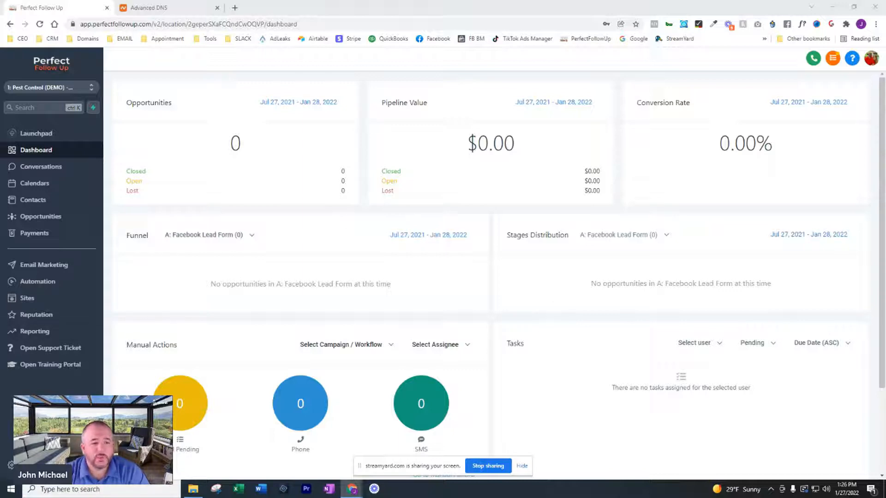
- Open the Domains settings and start adding a new domain
{"action": "left_click", "coordinate": [10, 465]}
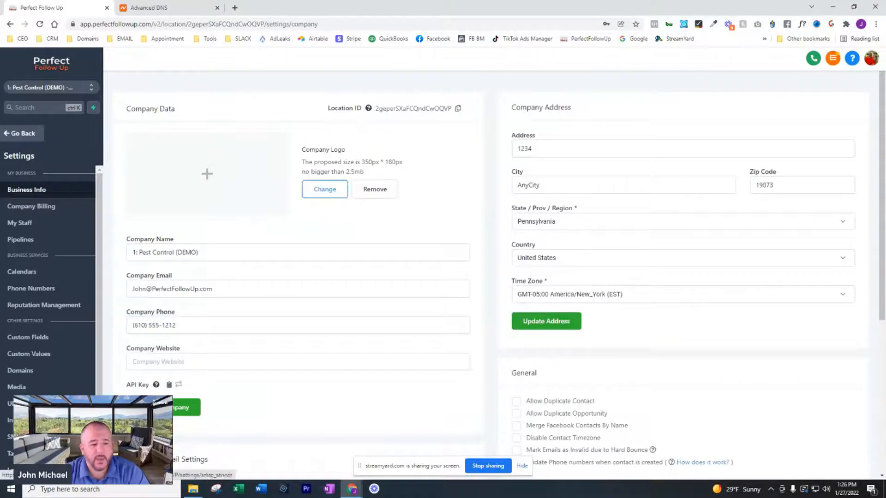
{"action": "left_click", "coordinate": [20, 371]}
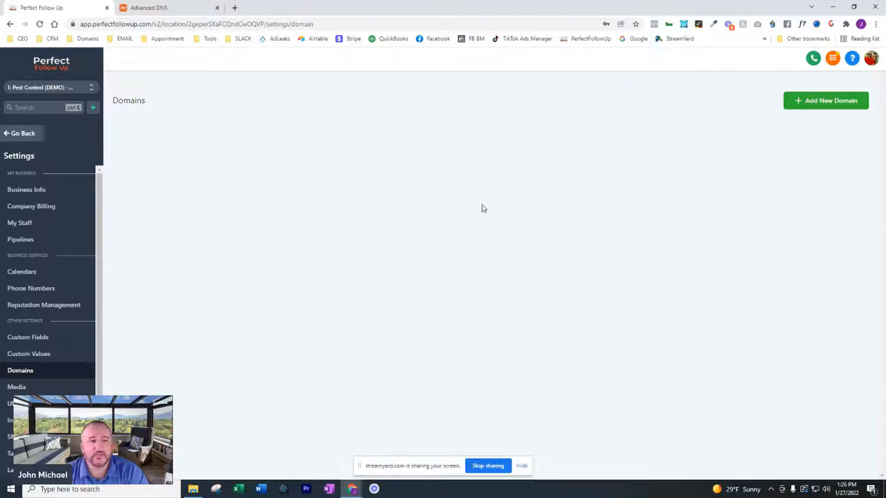
{"action": "left_click", "coordinate": [818, 103]}
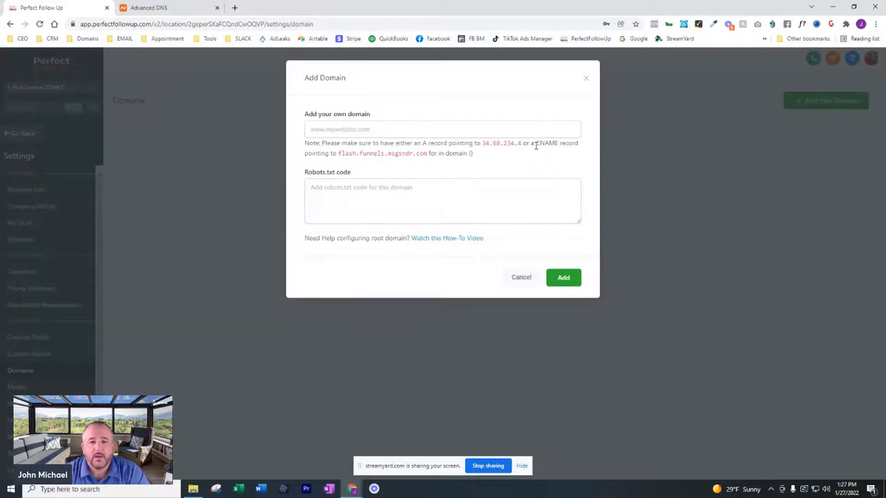
- Copy the CNAME target flash.funnels.msgsndr.com from the Add Domain dialog's note
{"action": "left_click_drag", "start_coordinate": [340, 156], "coordinate": [421, 156]}
{"action": "right_click", "coordinate": [421, 156]}
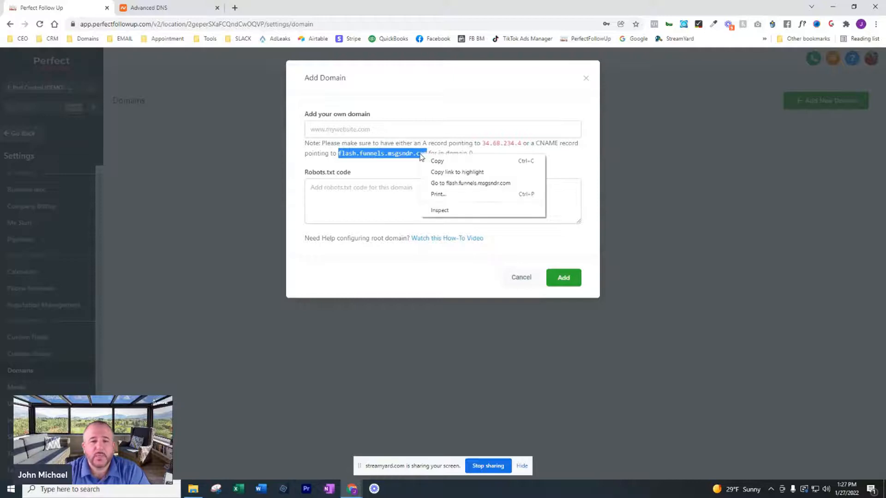
{"action": "left_click", "coordinate": [440, 163]}
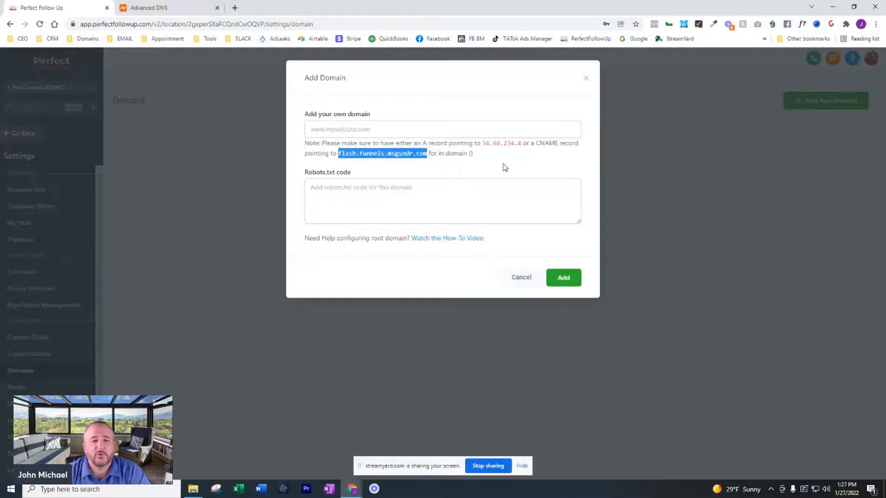
{"action": "right_click", "coordinate": [375, 154]}
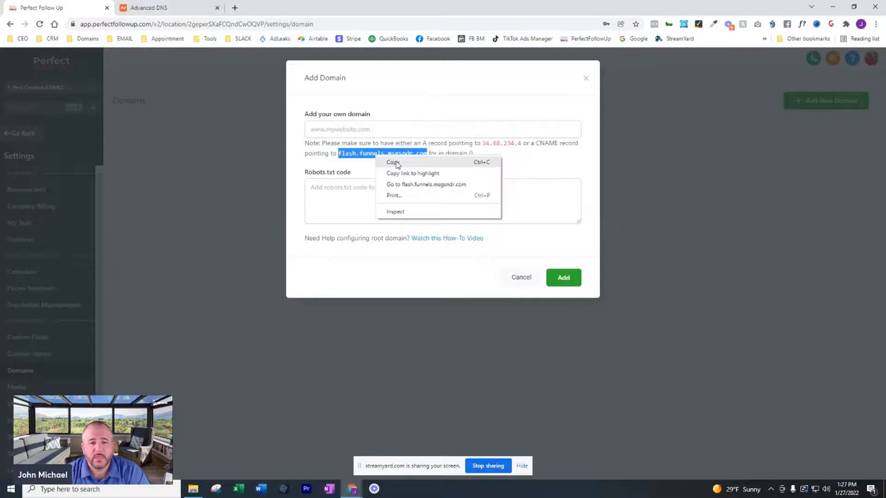
{"action": "left_click", "coordinate": [393, 163]}
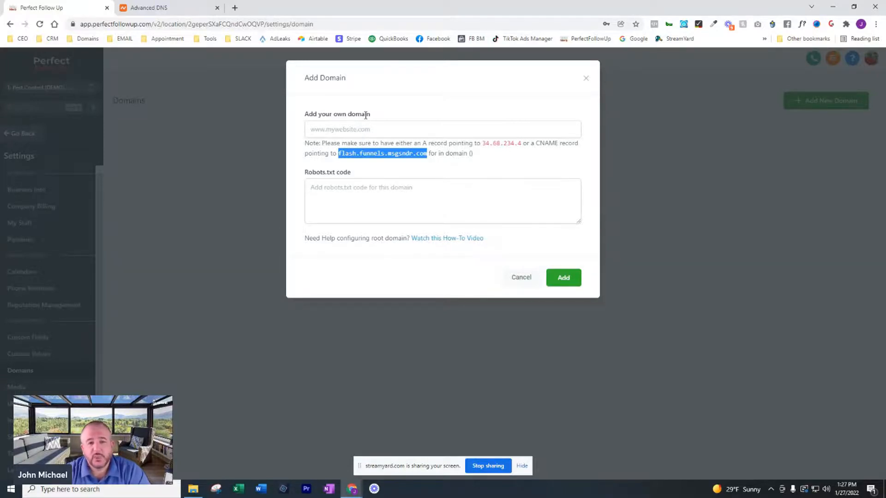
- Switch to the Namecheap Advanced DNS tab and add a new CNAME Record host record for perfectfollowup.biz
{"action": "left_click", "coordinate": [188, 11]}
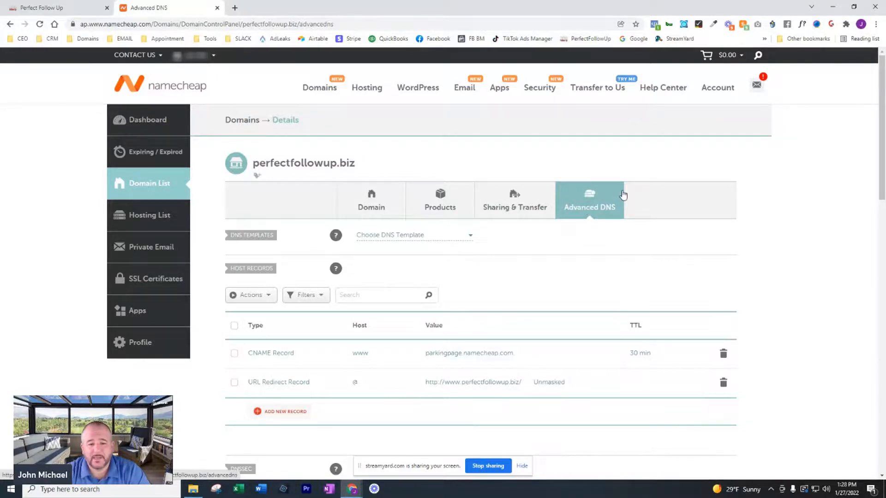
{"action": "scroll", "coordinate": [600, 231], "scroll_direction": "down", "scroll_amount": 2}
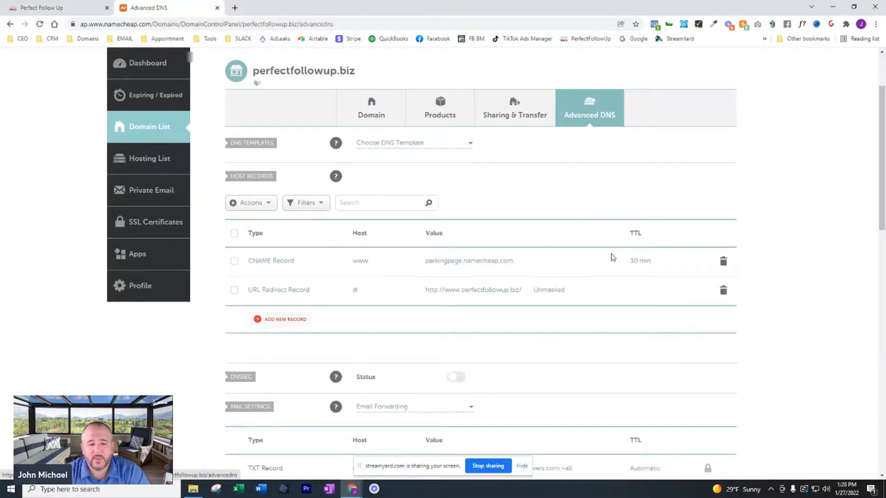
{"action": "left_click", "coordinate": [277, 319]}
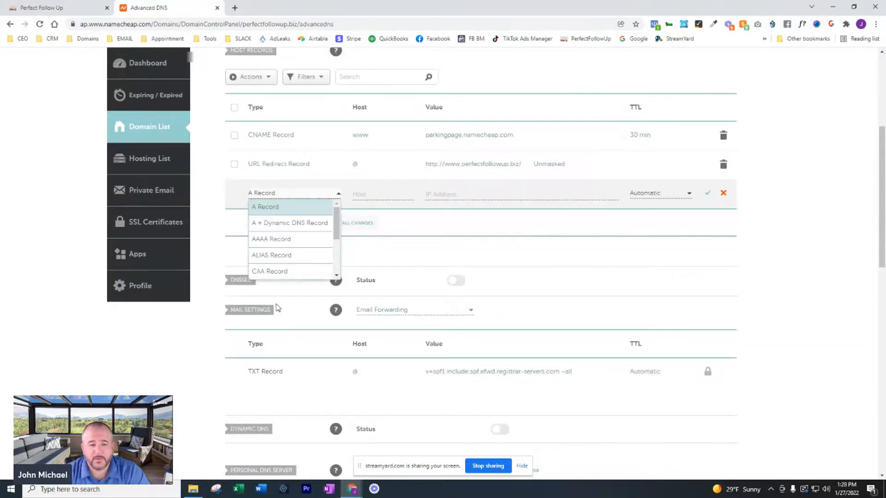
{"action": "scroll", "coordinate": [286, 247], "scroll_direction": "down", "scroll_amount": 1}
{"action": "scroll", "coordinate": [286, 247], "scroll_direction": "down", "scroll_amount": 1}
{"action": "scroll", "coordinate": [287, 247], "scroll_direction": "up", "scroll_amount": 2}
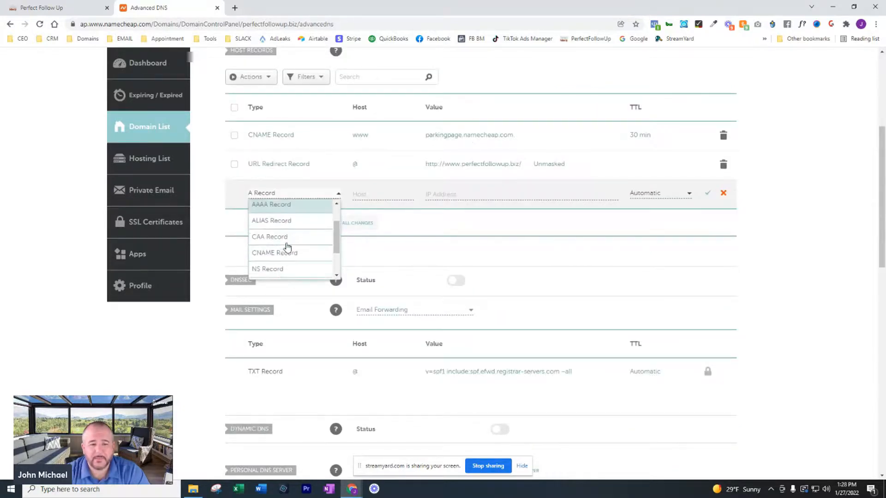
{"action": "left_click", "coordinate": [287, 254]}
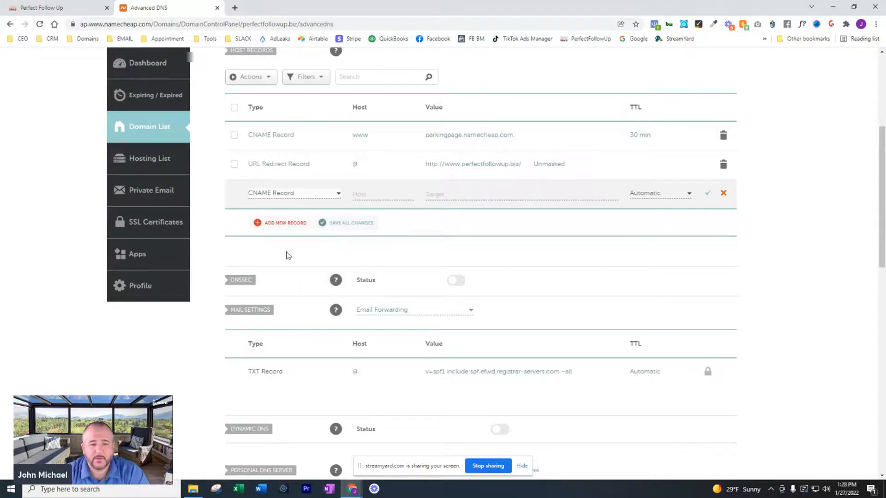
- Set the CNAME record's host to go, paste flash.funnels.msgsndr.com as its target, keep Automatic TTL, and save it
{"action": "left_click", "coordinate": [369, 194]}
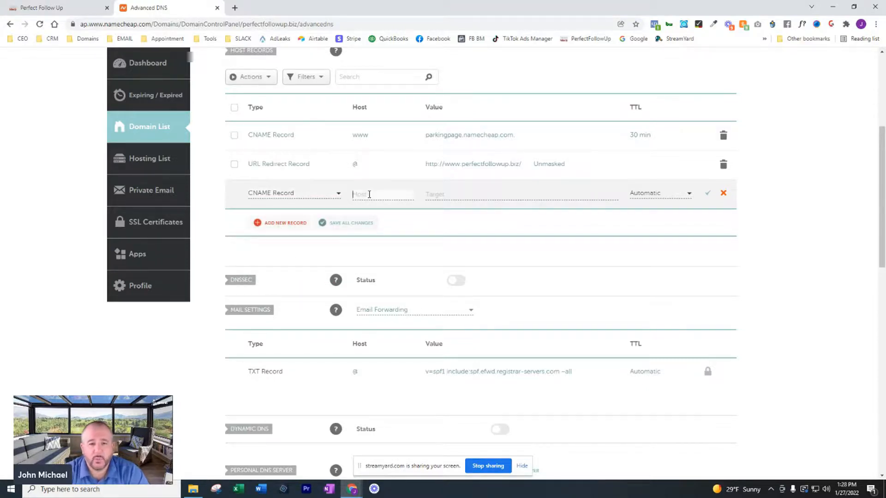
{"action": "type", "text": "go"}
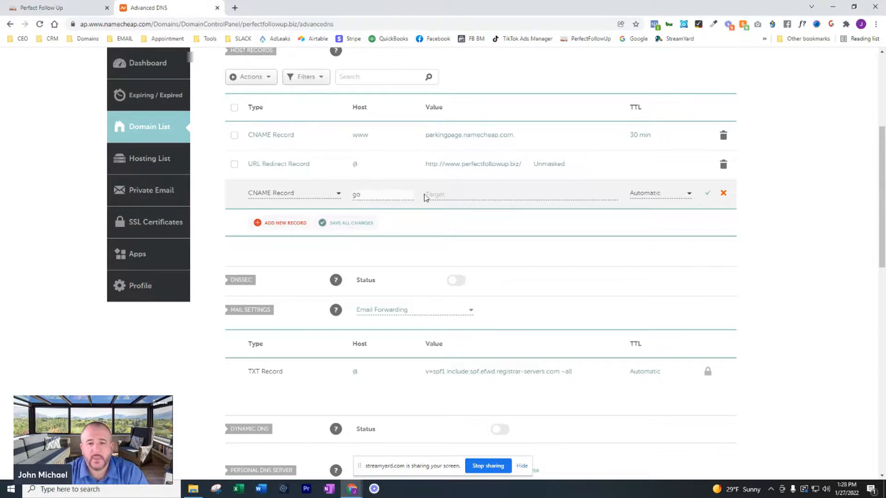
{"action": "left_click", "coordinate": [439, 195]}
{"action": "type", "text": "flashfunnels.msgsndr.com"}
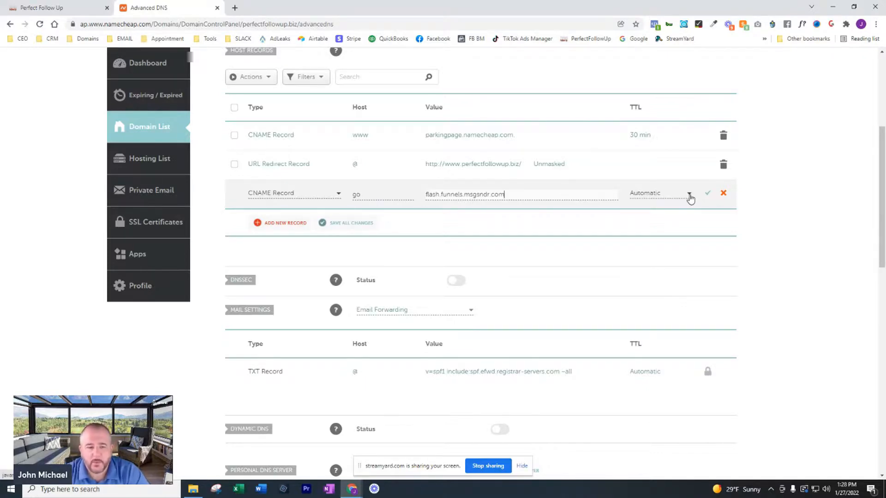
{"action": "left_click", "coordinate": [690, 196]}
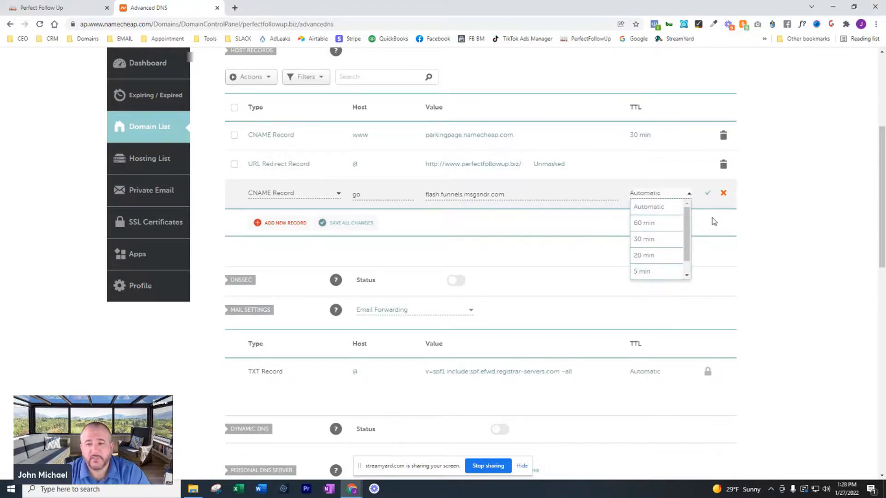
{"action": "left_click", "coordinate": [709, 194]}
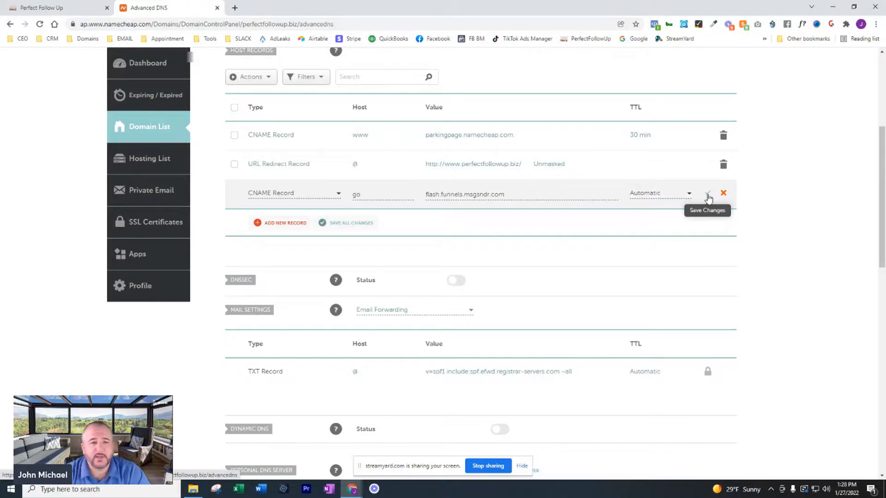
{"action": "left_click", "coordinate": [708, 195]}
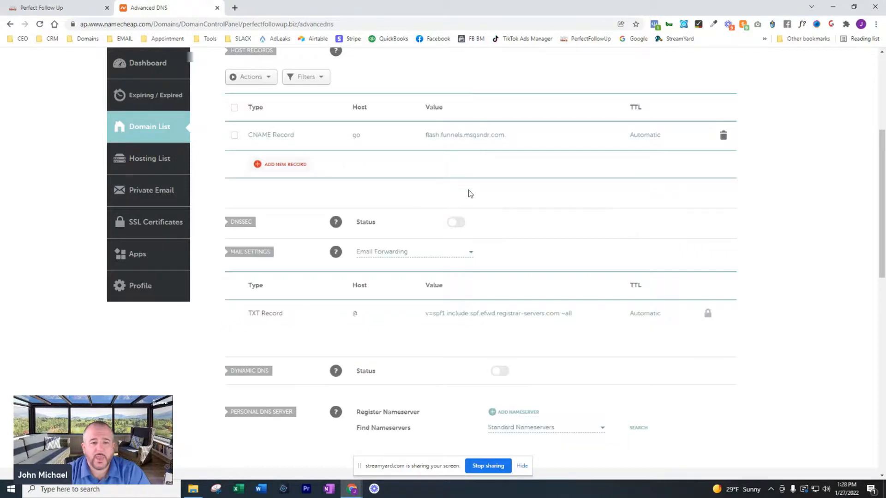
- Return to the Add Domain dialog, enter go.perfectfollowup.biz as your own domain, and add it
{"action": "scroll", "coordinate": [485, 194], "scroll_direction": "up", "scroll_amount": 4}
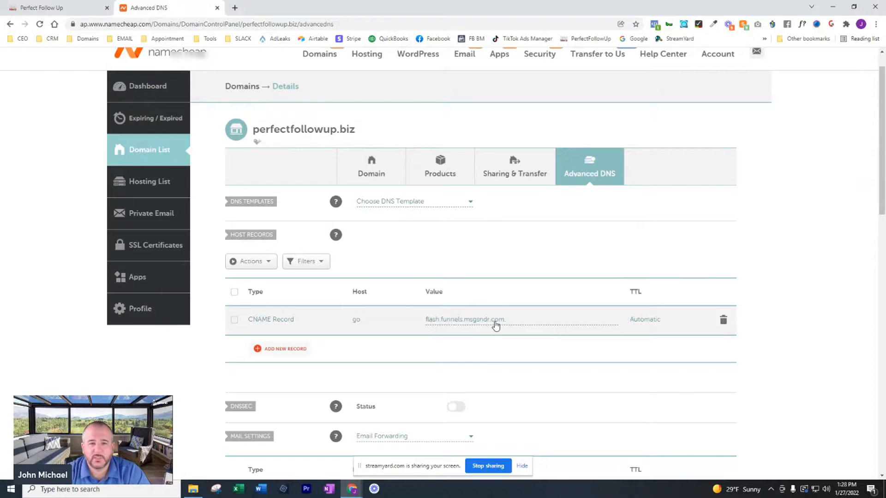
{"action": "left_click", "coordinate": [55, 5]}
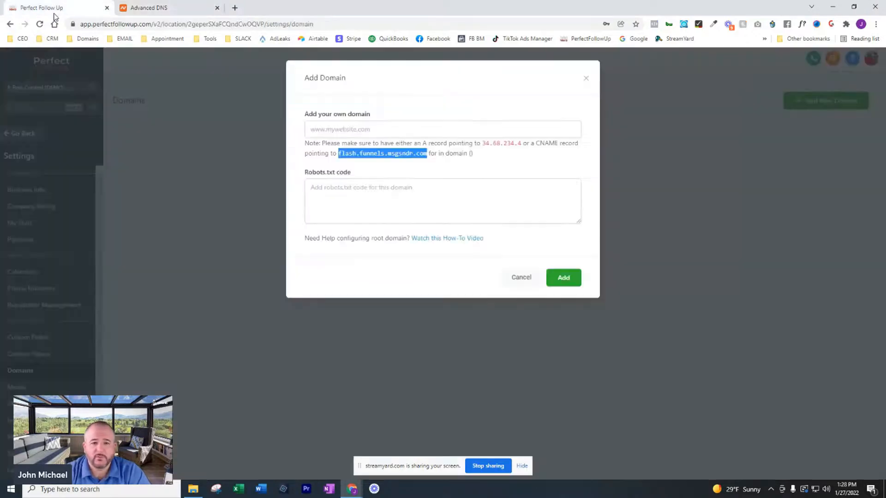
{"action": "left_click", "coordinate": [323, 129]}
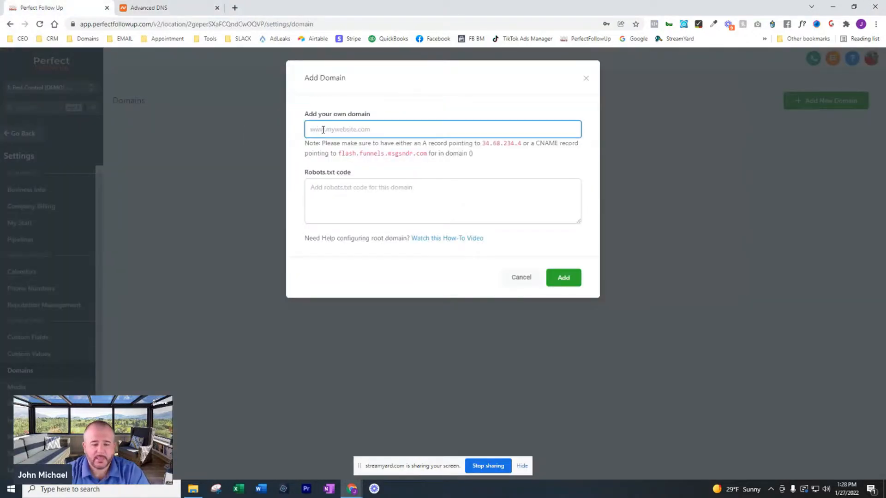
{"action": "type", "text": "go.perfectfollowup.biz"}
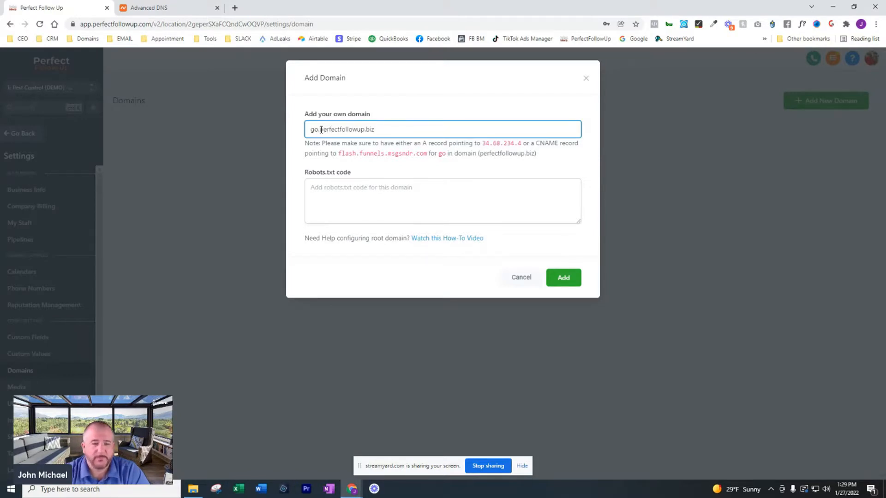
{"action": "left_click", "coordinate": [563, 278]}
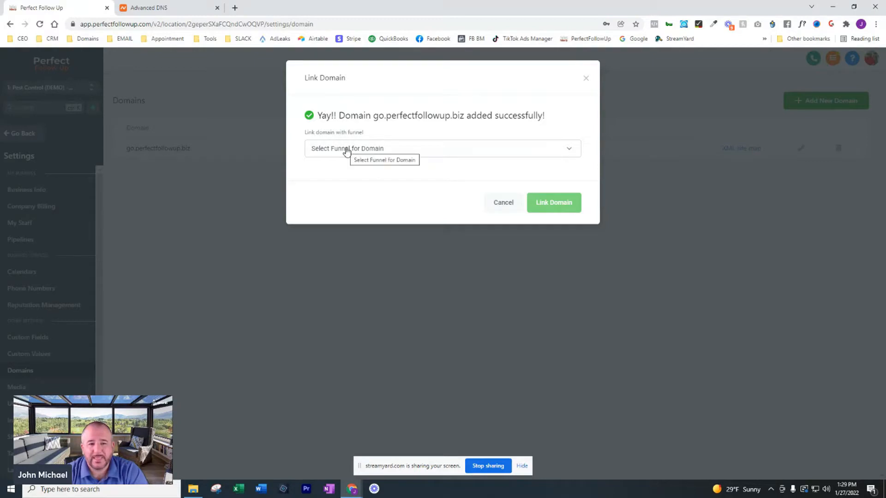
- Browse the funnel choices and close the Link Domain dialog without linking a funnel
{"action": "left_click", "coordinate": [571, 152]}
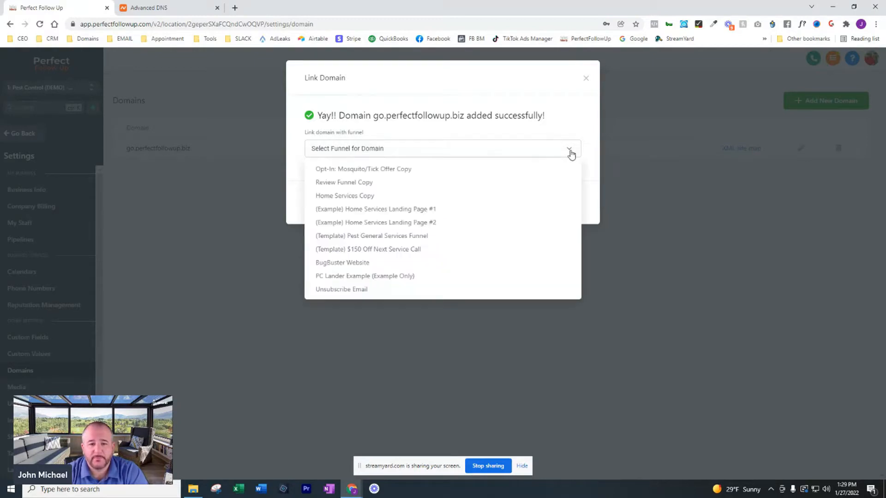
{"action": "left_click", "coordinate": [581, 122]}
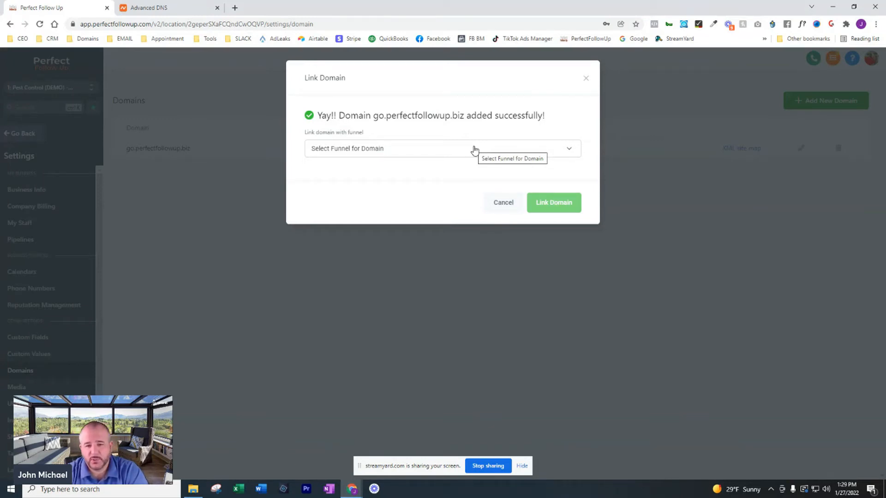
{"action": "left_click", "coordinate": [503, 206]}
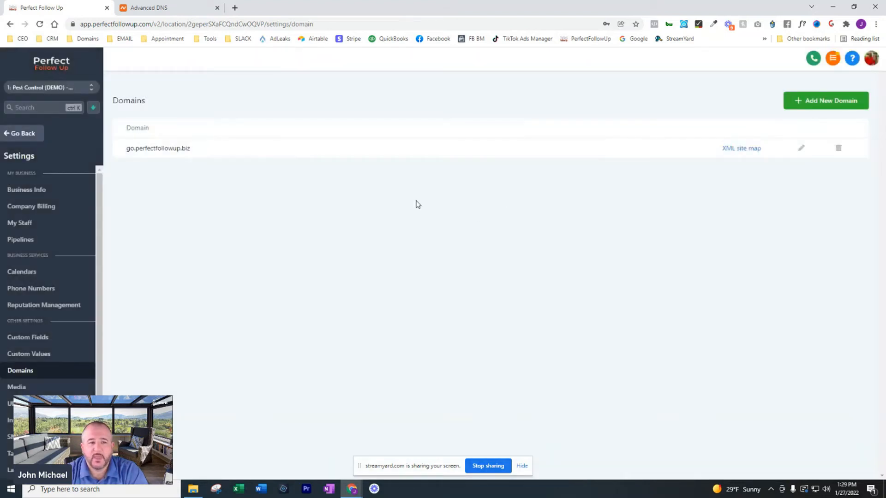